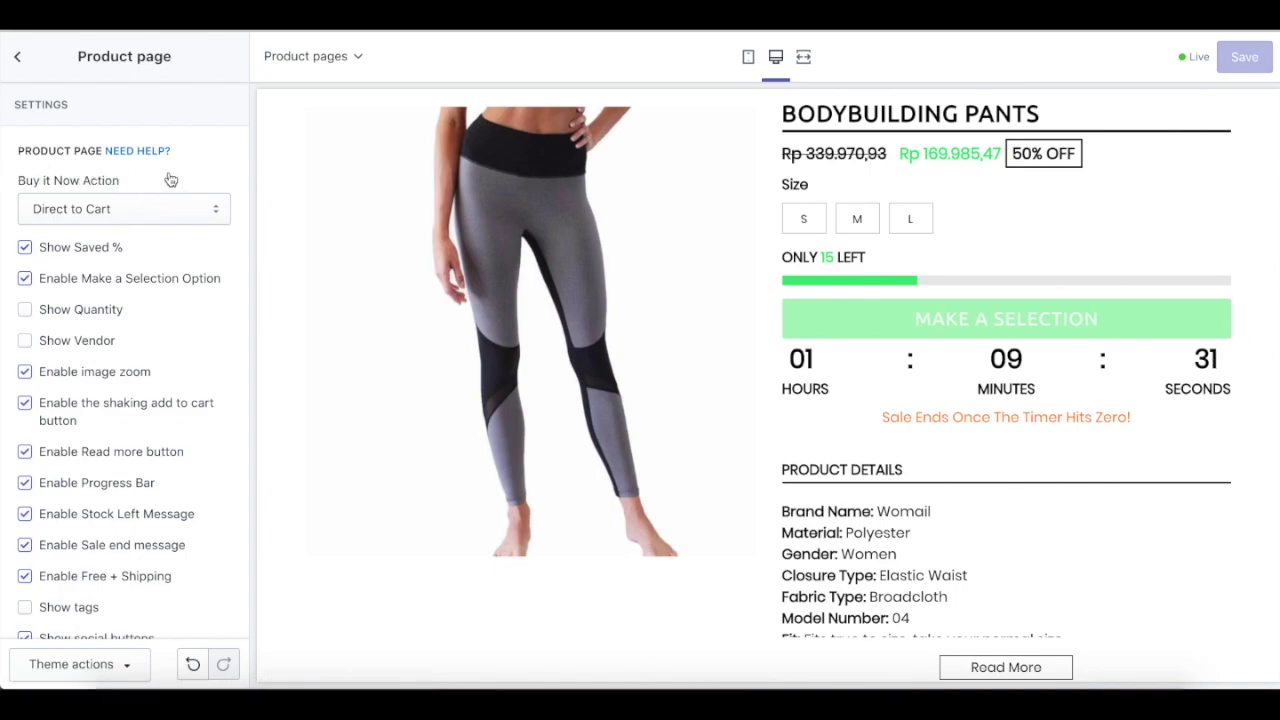
Keep the Buy it Now Action dropdown set to Direct to Cart.
left_click(215, 211)
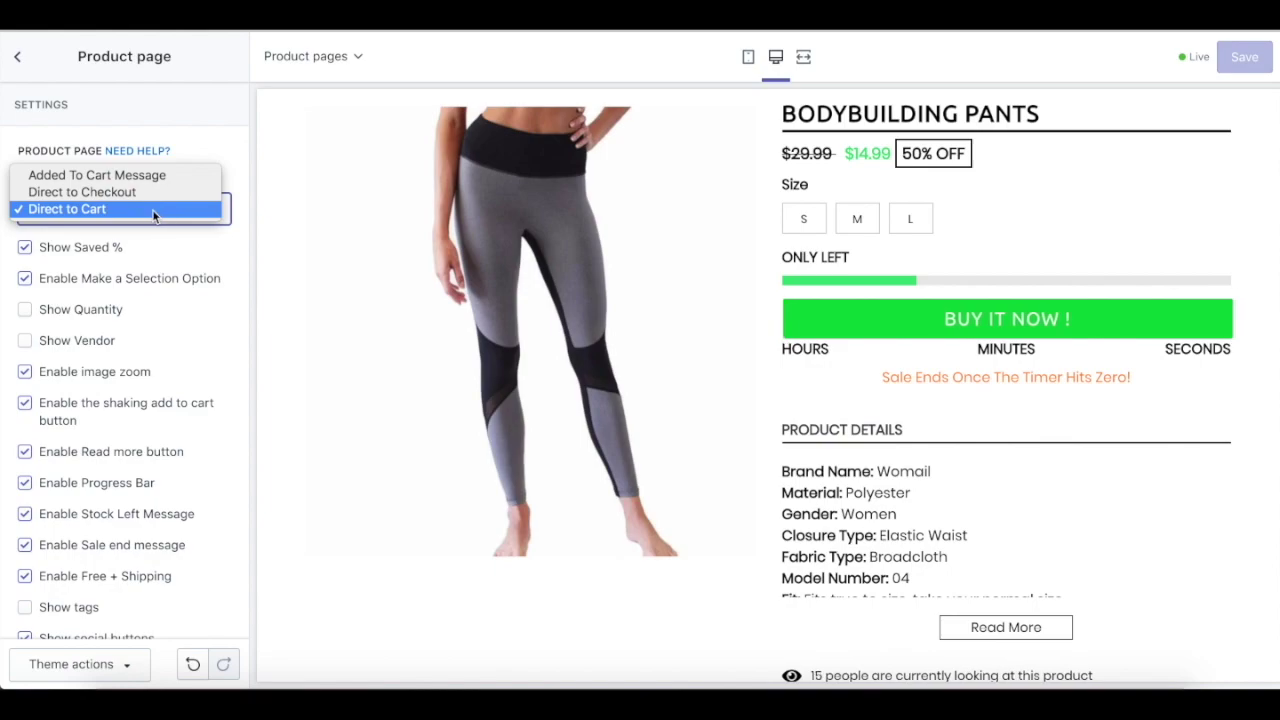
left_click(152, 209)
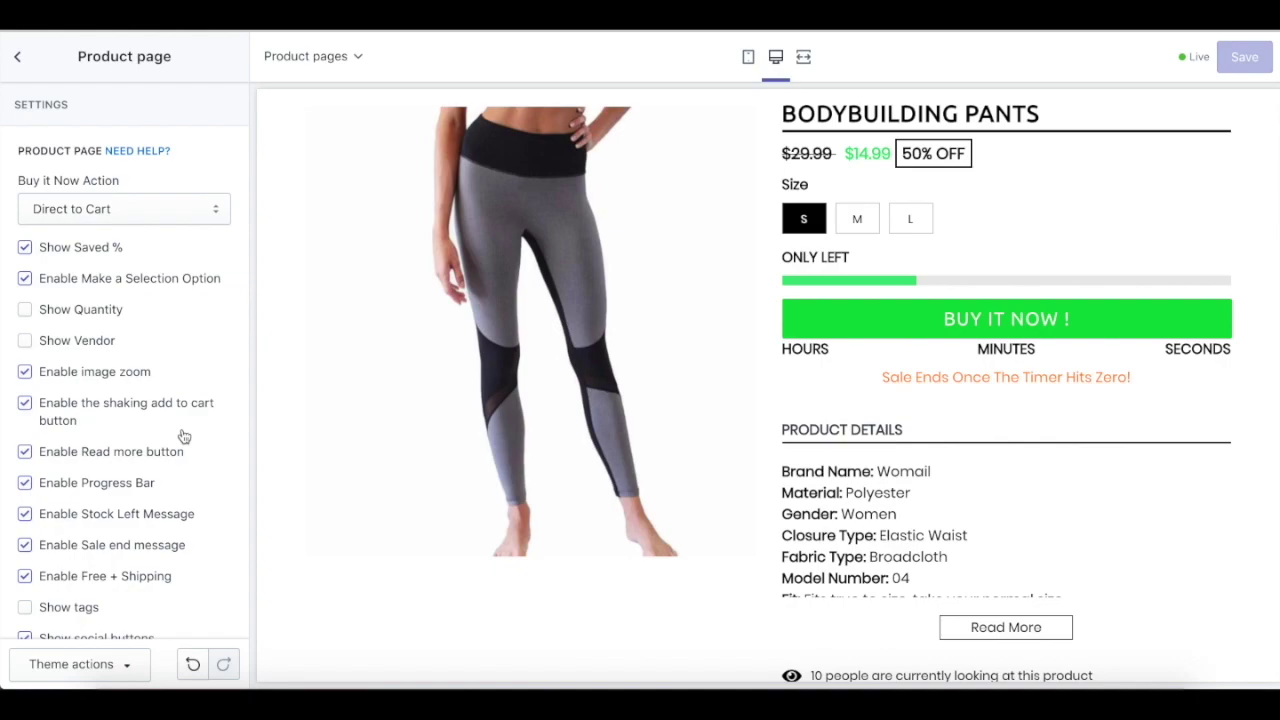
Scroll the Product page settings past the timer options to the Variant Option and Swatch Option sections.
scroll(211, 455, "down", 3)
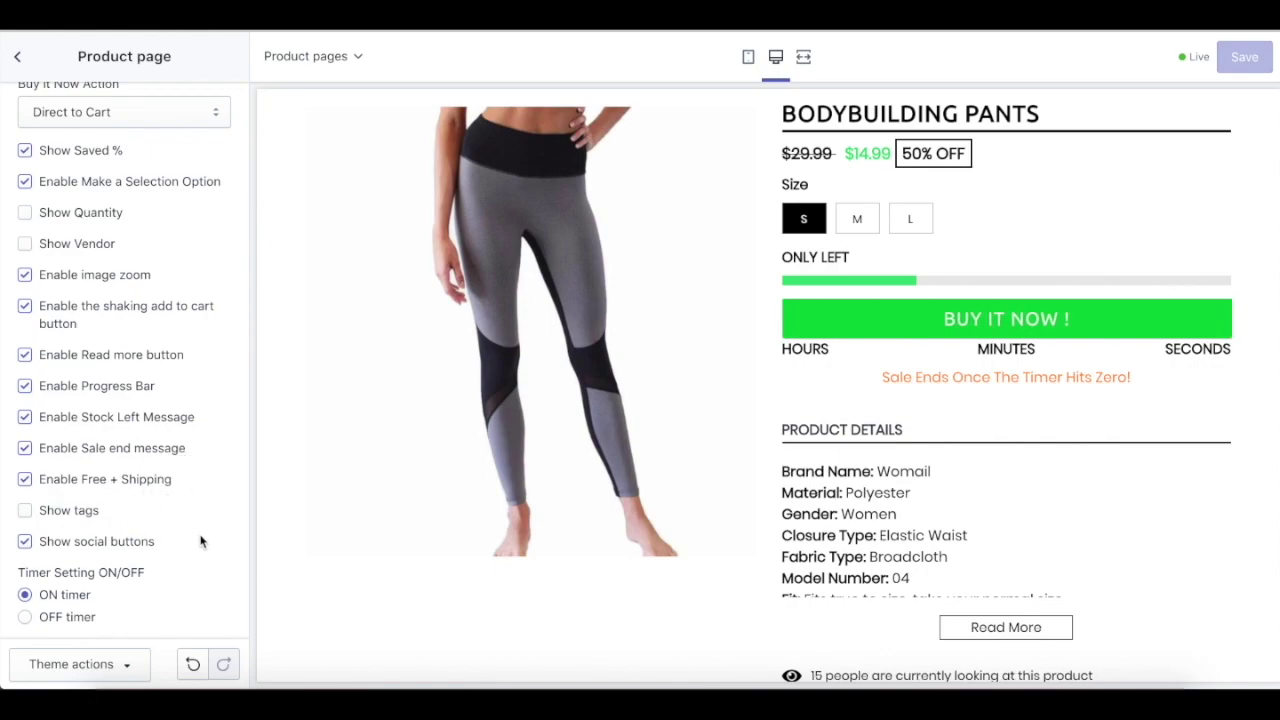
scroll(200, 541, "down", 4)
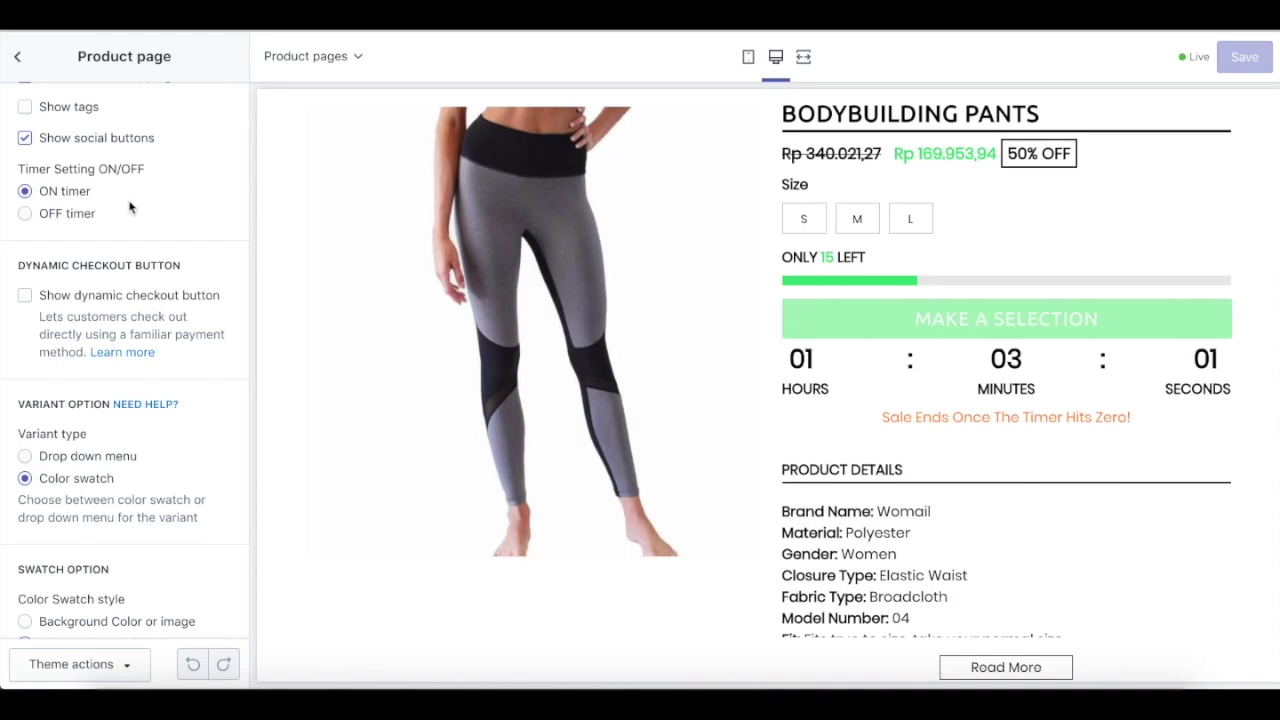
left_click(129, 207)
scroll(129, 207, "down", 3)
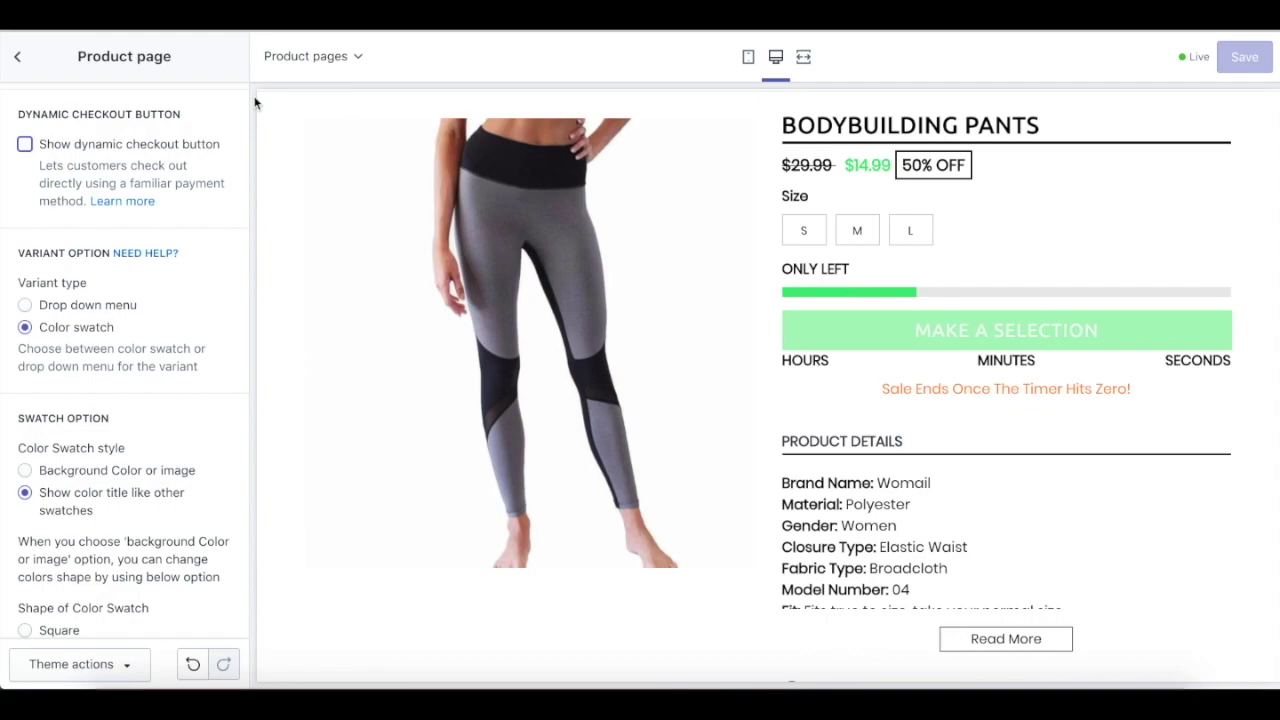
scroll(208, 288, "down", 2)
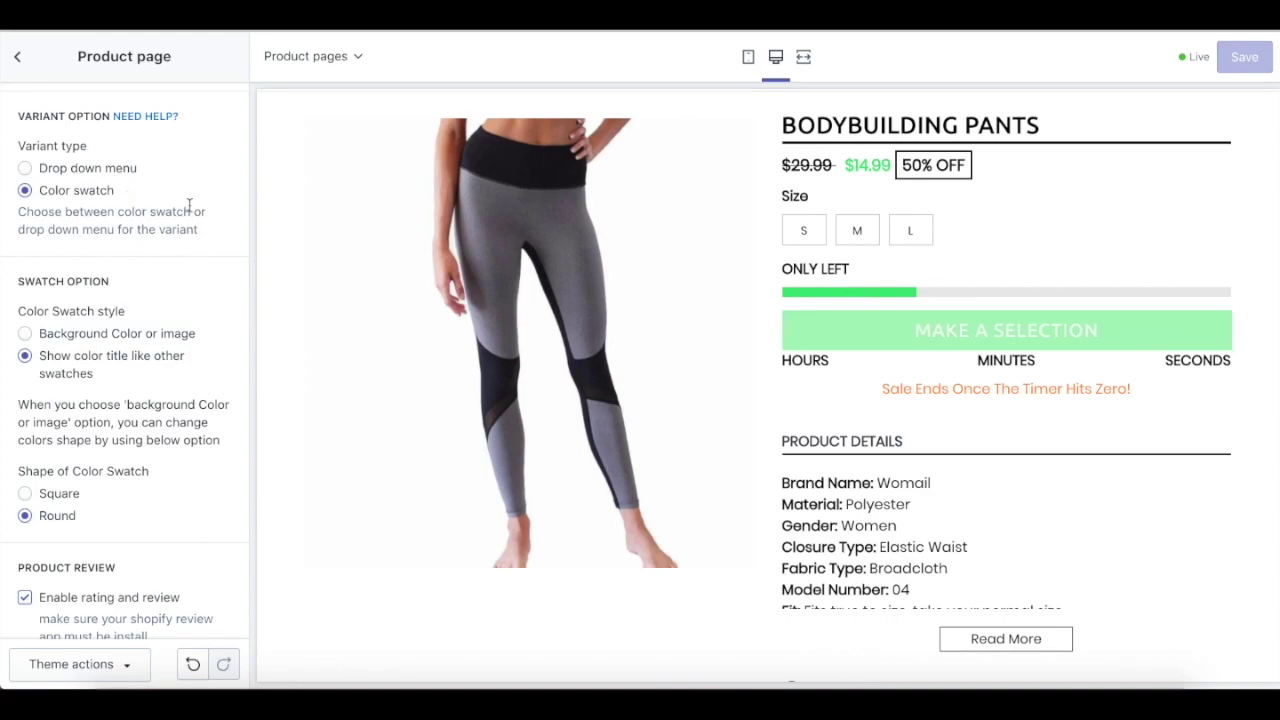
left_click(26, 168)
left_click(1027, 234)
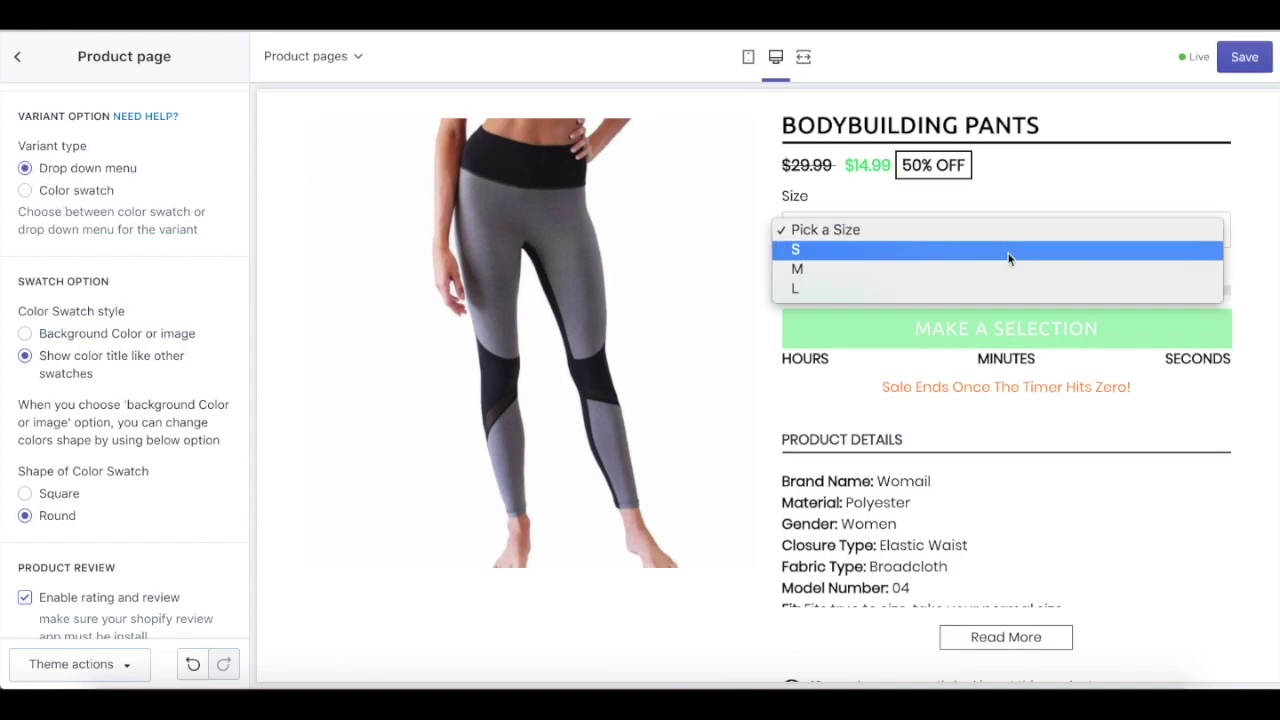
left_click(26, 190)
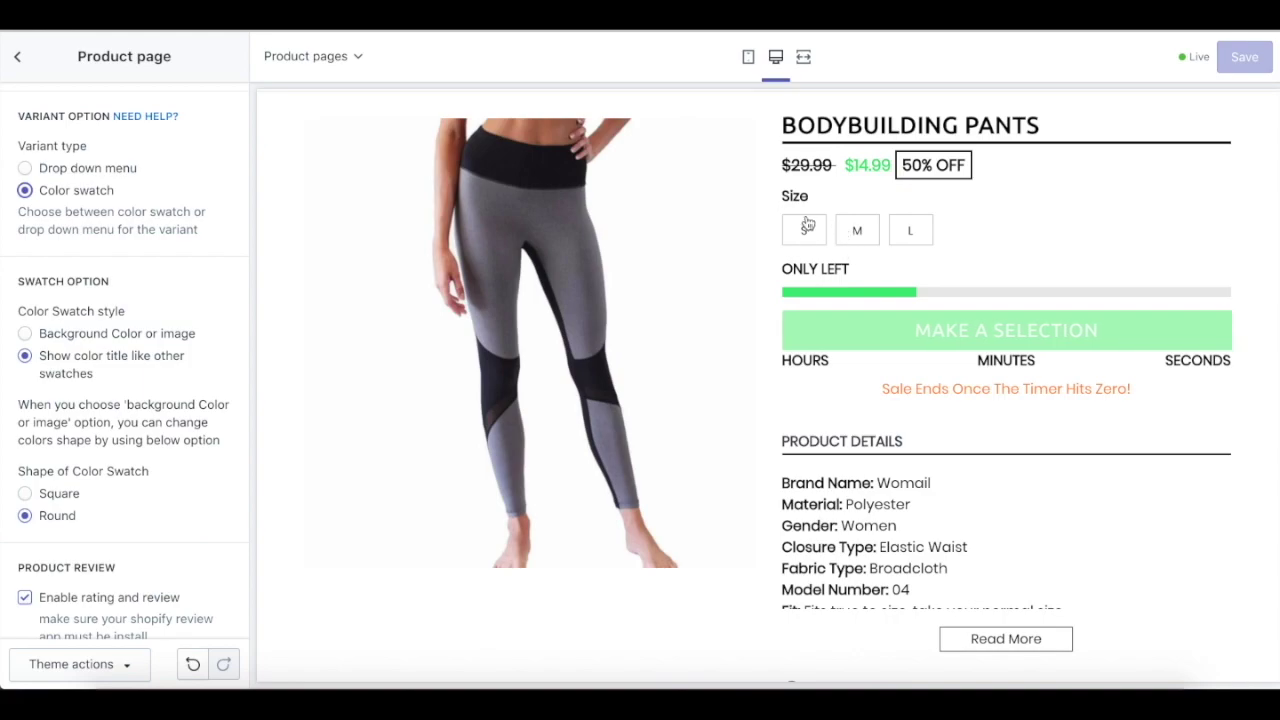
scroll(137, 316, "down", 2)
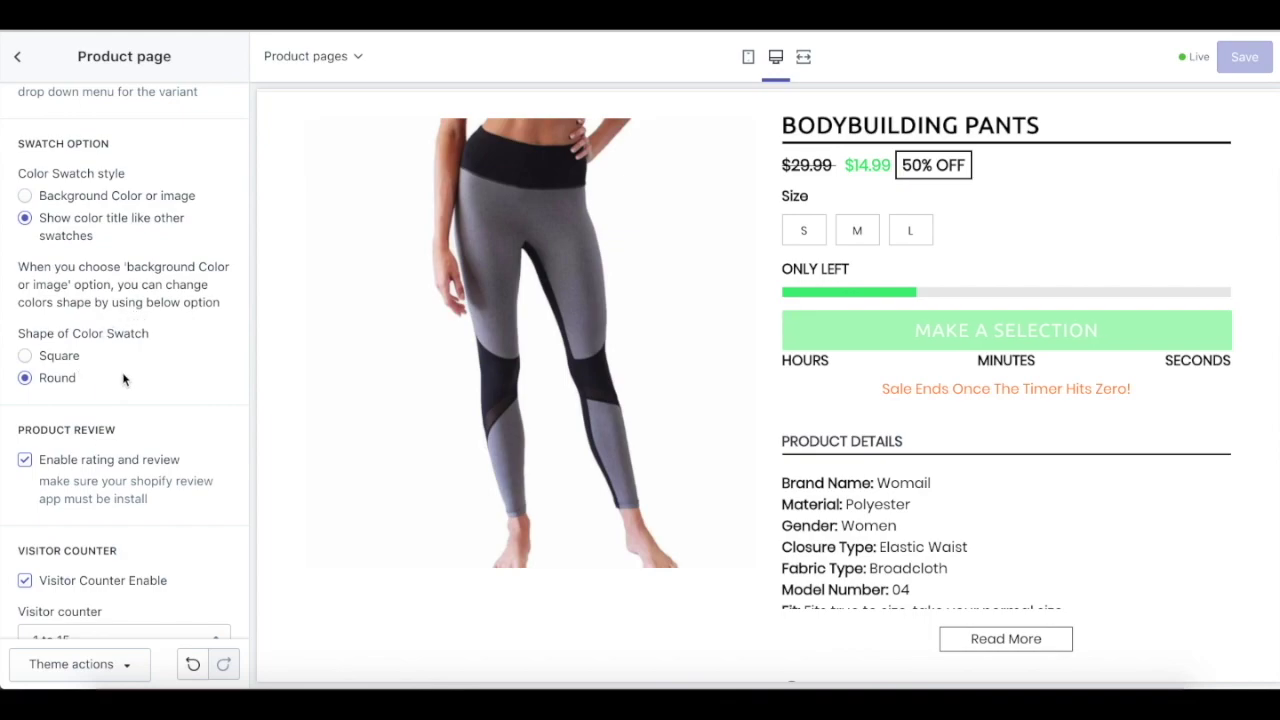
scroll(130, 320, "down", 5)
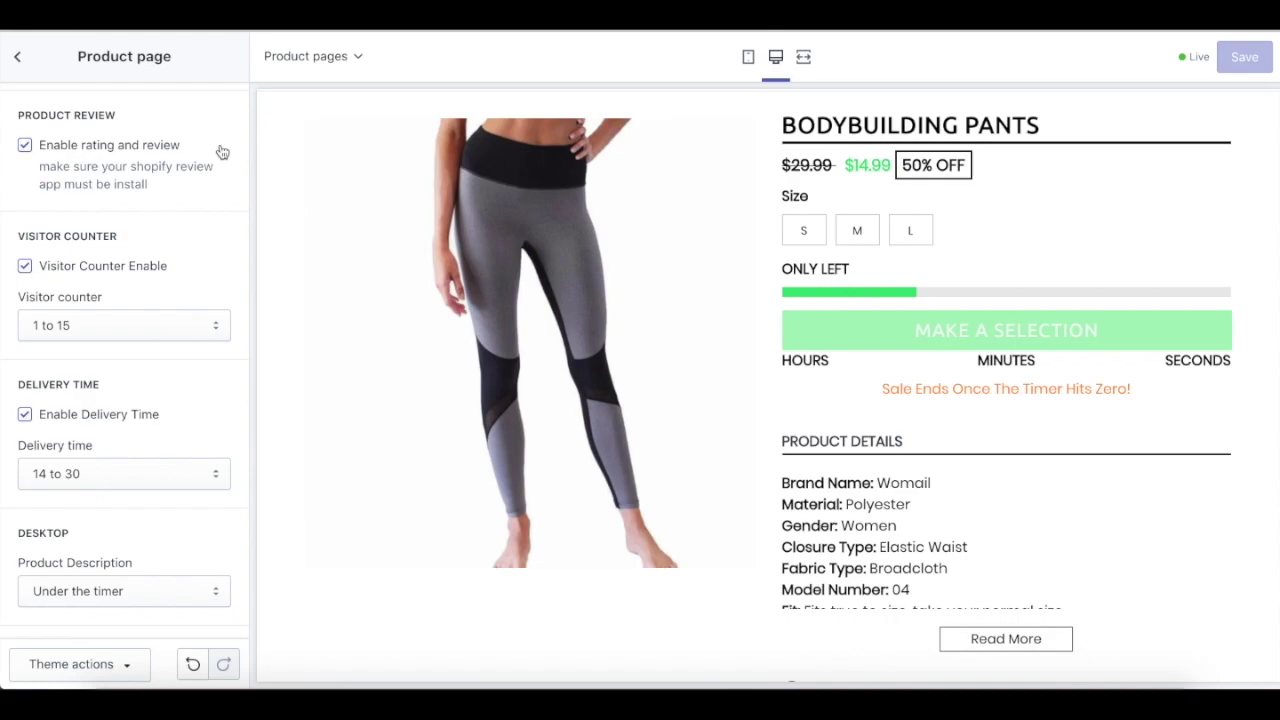
scroll(218, 140, "down", 3)
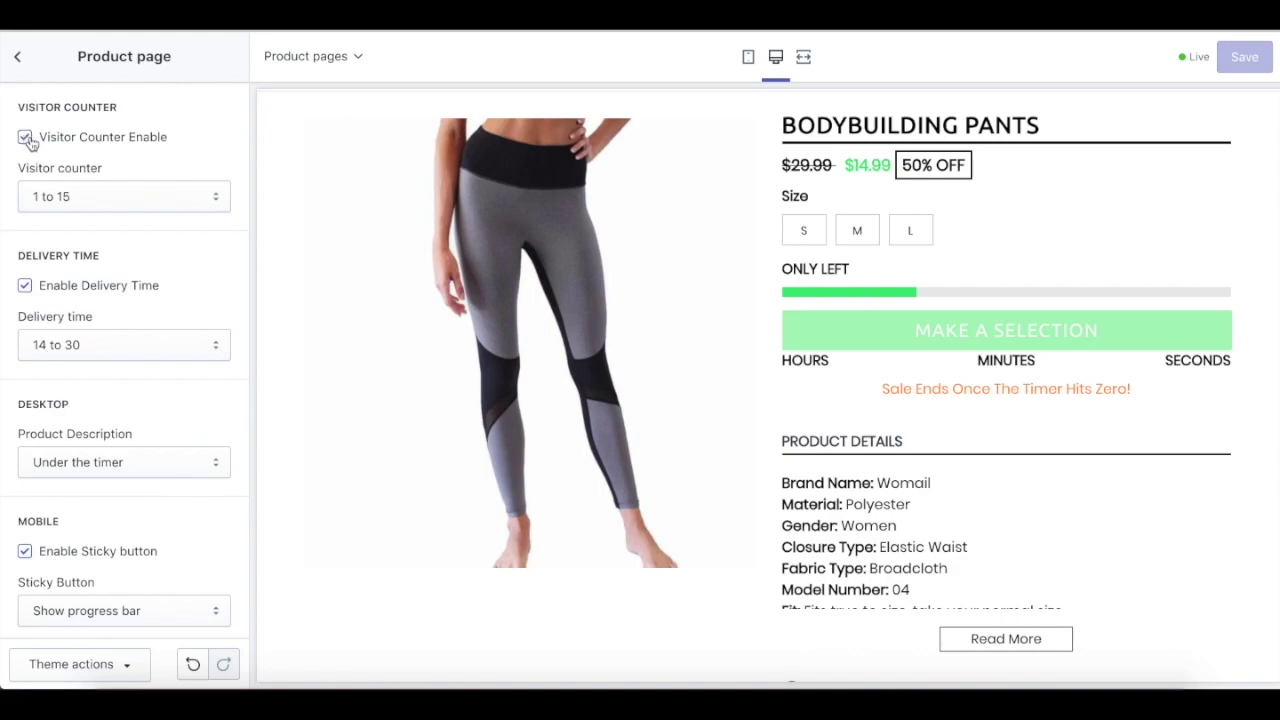
left_click(222, 197)
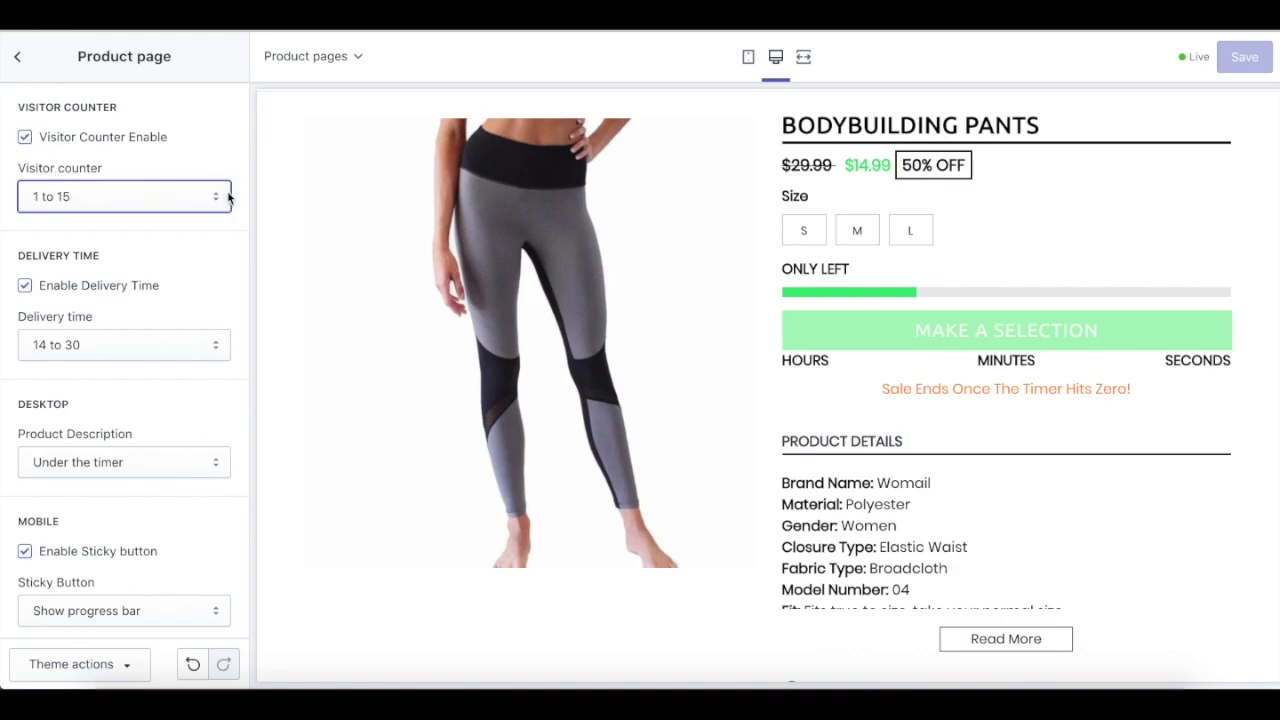
left_click(222, 197)
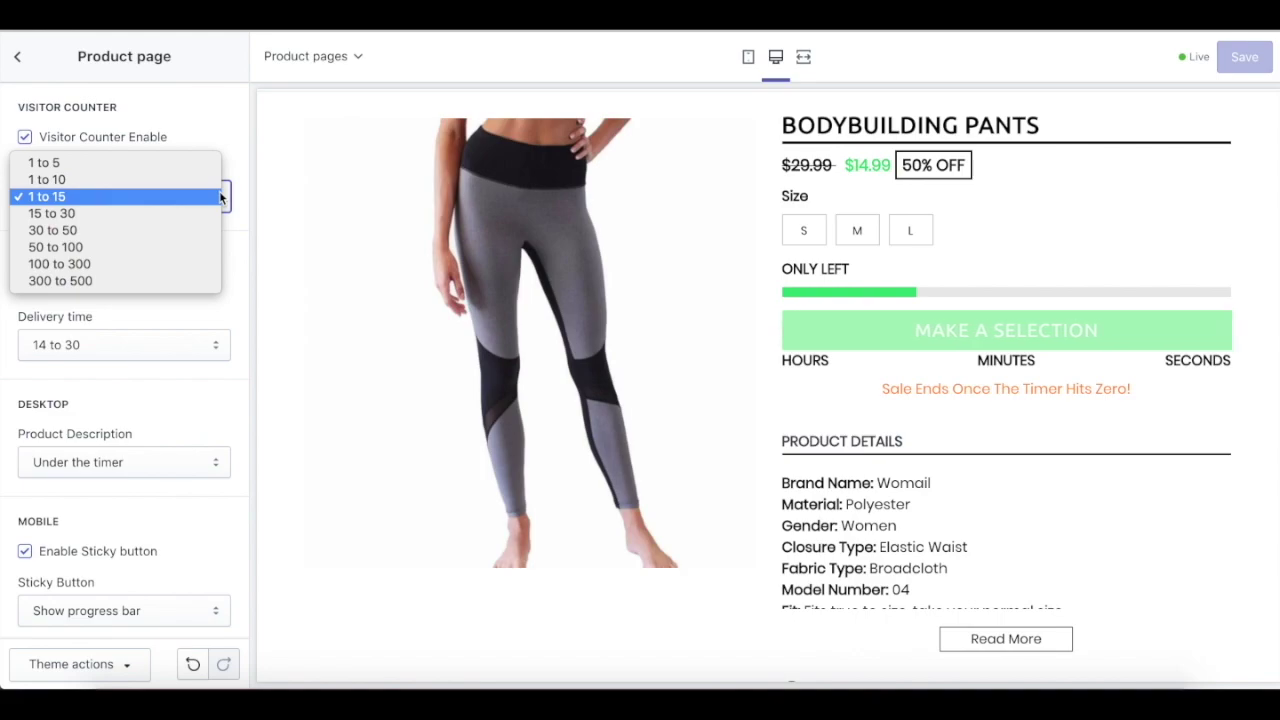
left_click(222, 197)
scroll(200, 126, "down", 3)
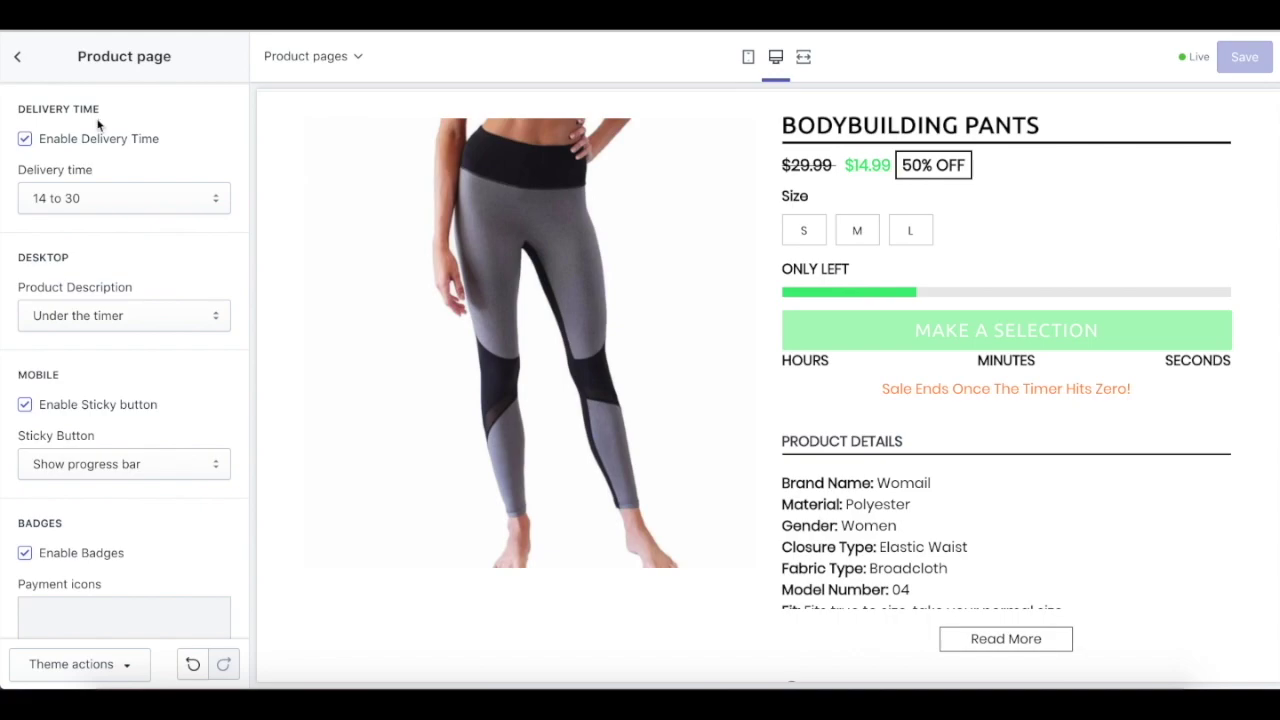
left_click(200, 199)
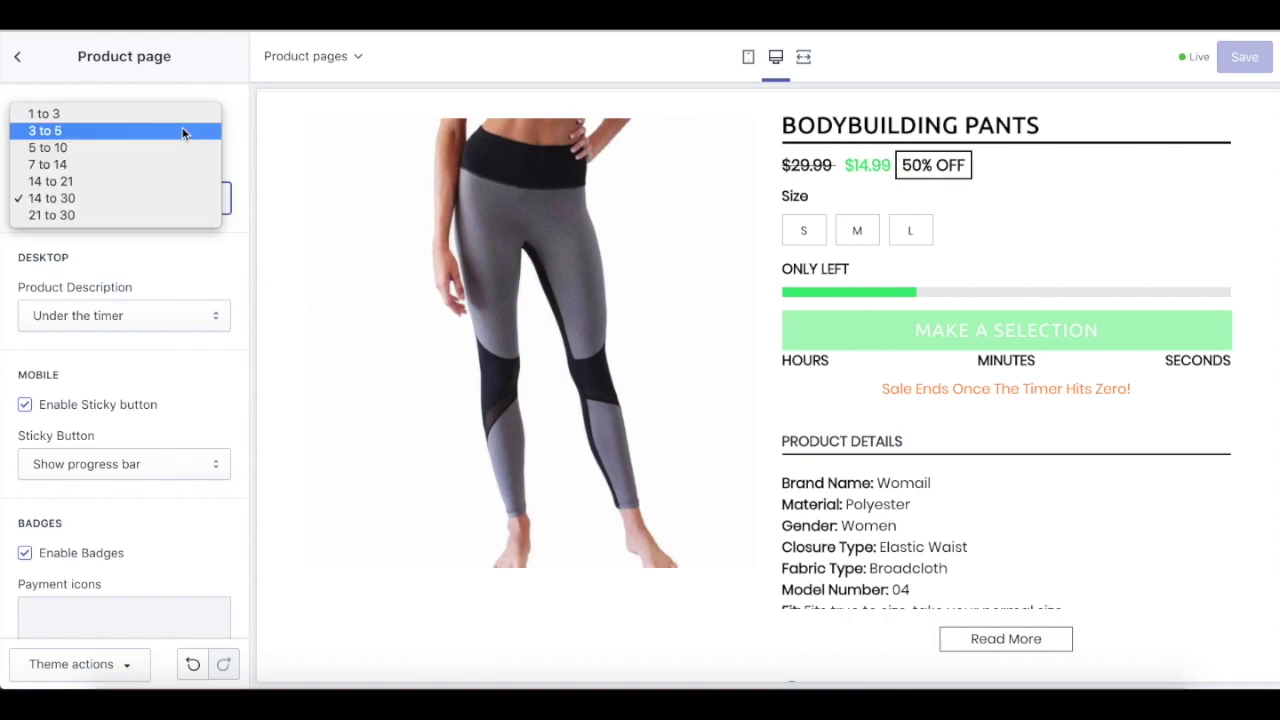
left_click(236, 172)
left_click(206, 195)
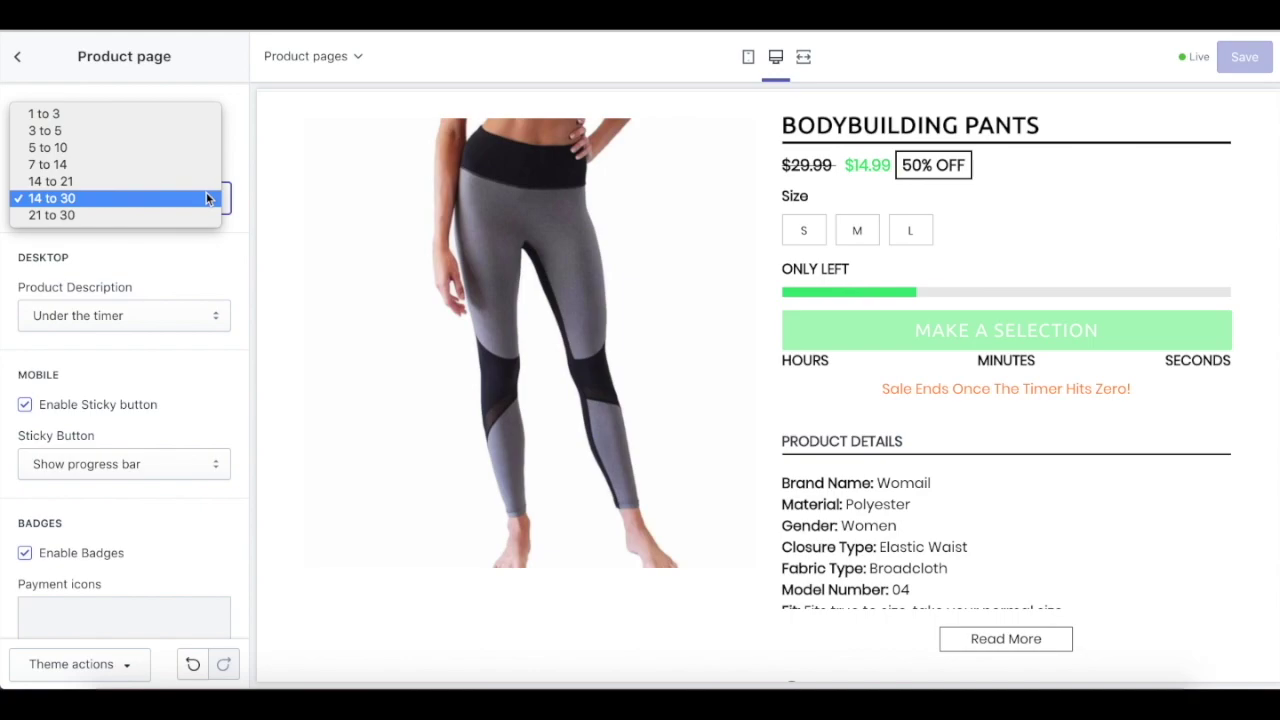
scroll(225, 178, "down", 3)
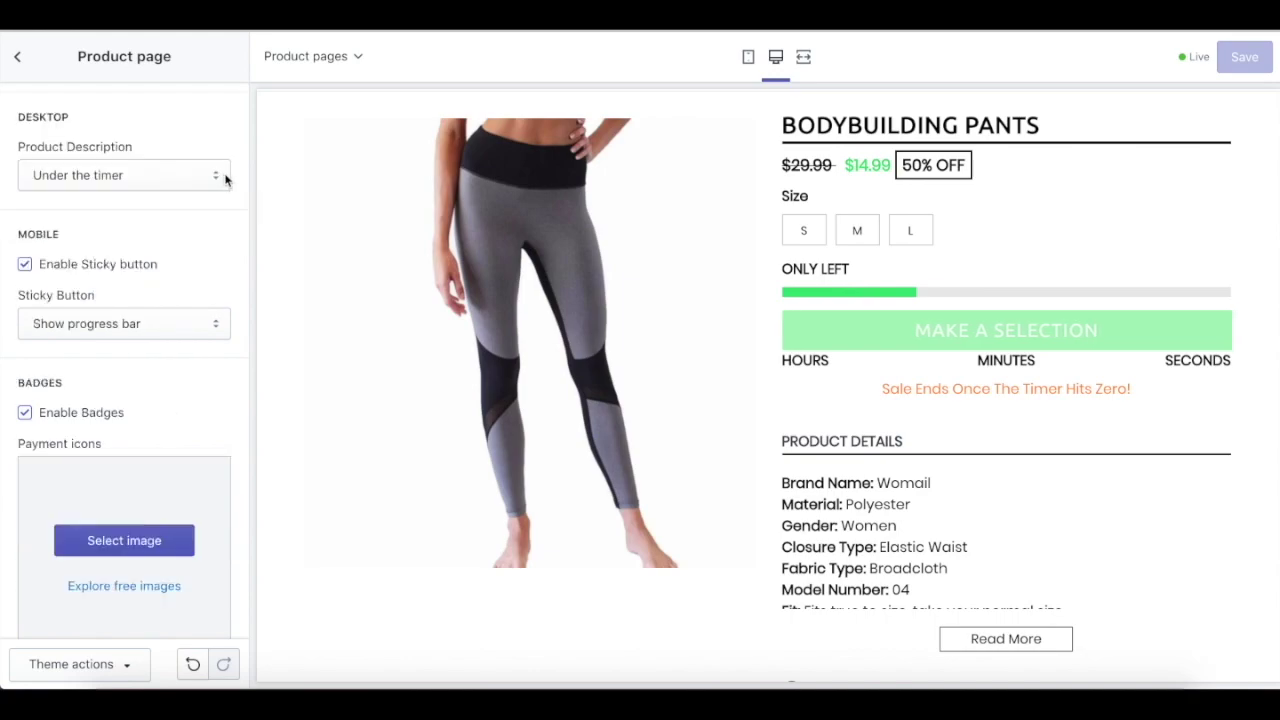
Keep the Product Description positioned 'Under the timer'.
left_click(220, 178)
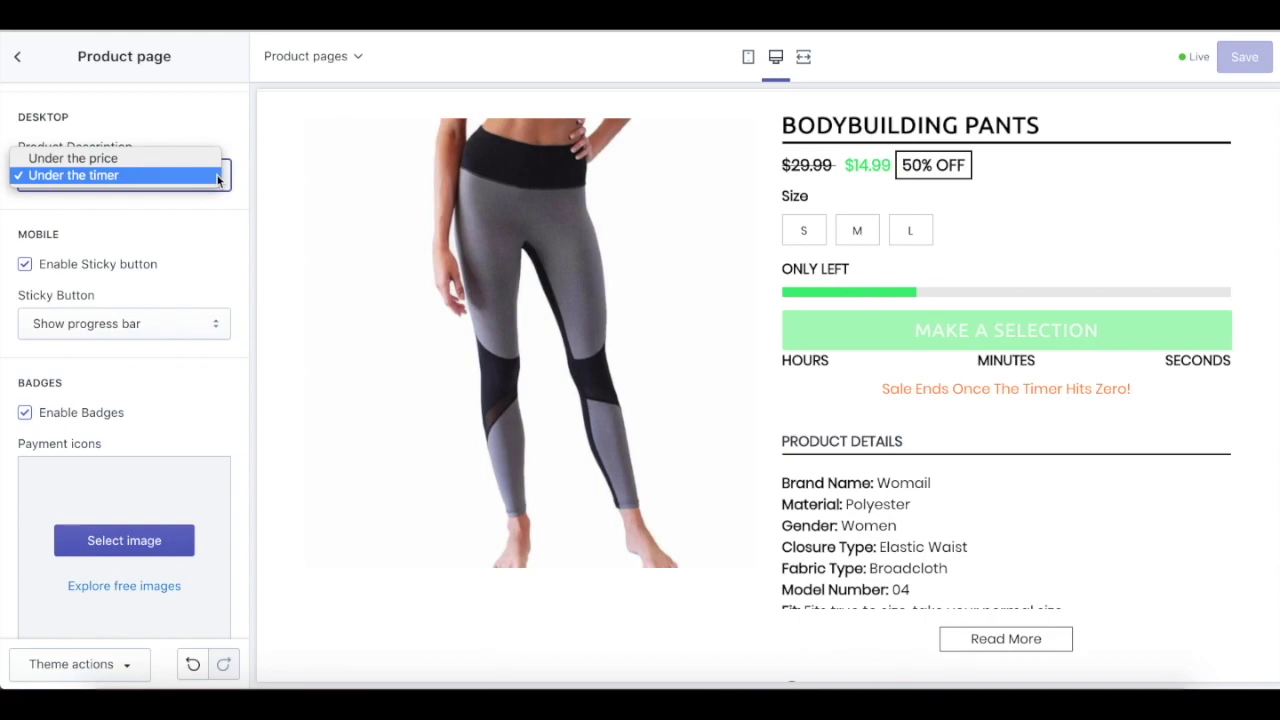
left_click(240, 177)
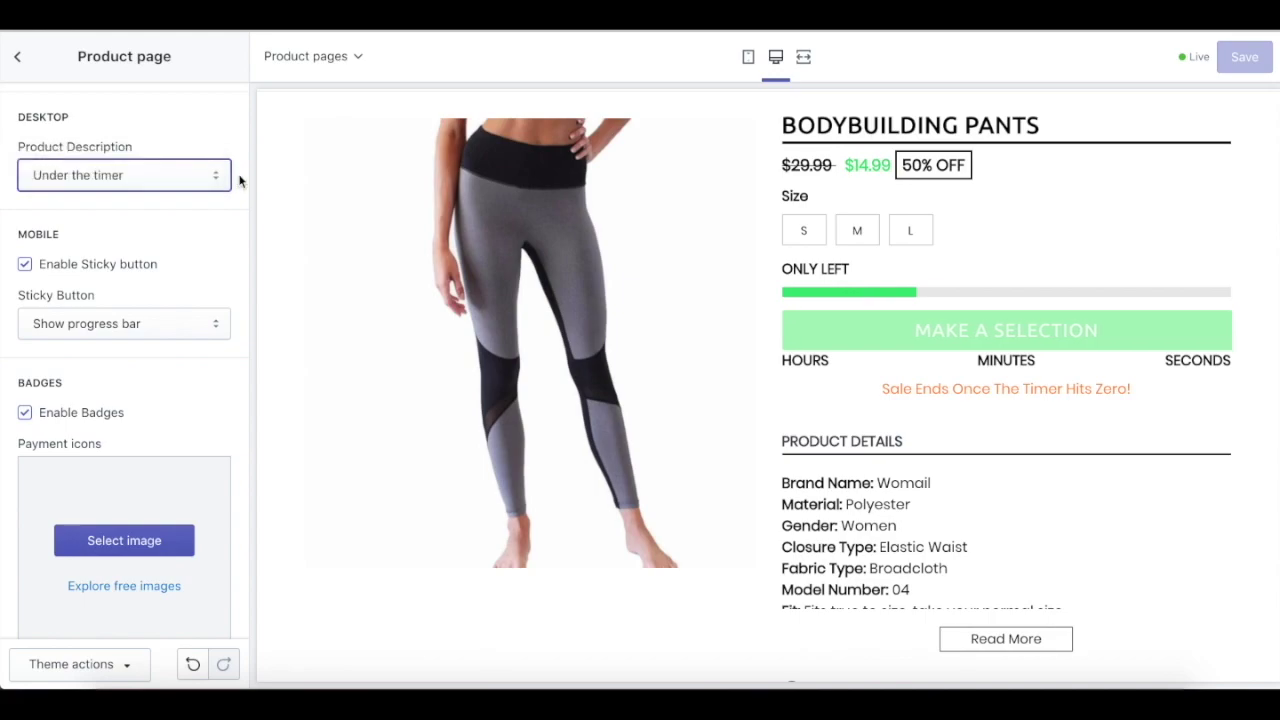
scroll(208, 142, "down", 1)
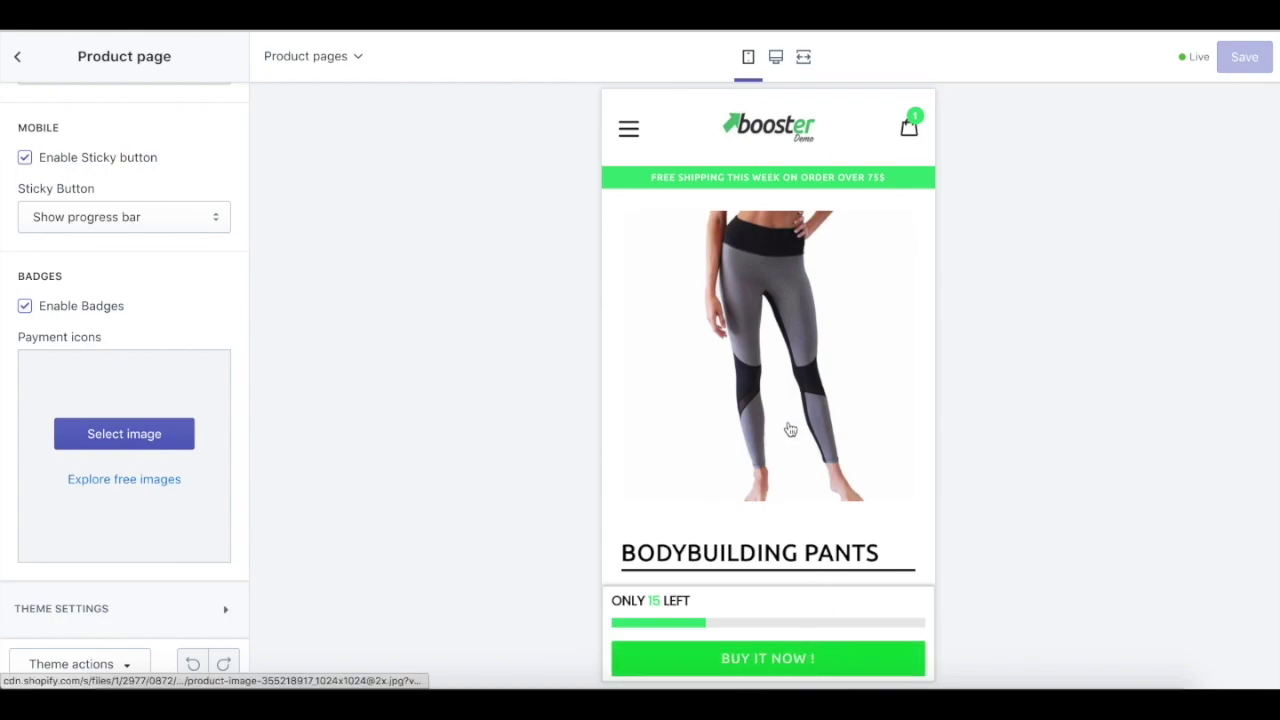
Review the Sticky Button display options, leaving 'Show progress bar' selected.
scroll(790, 429, "down", 3)
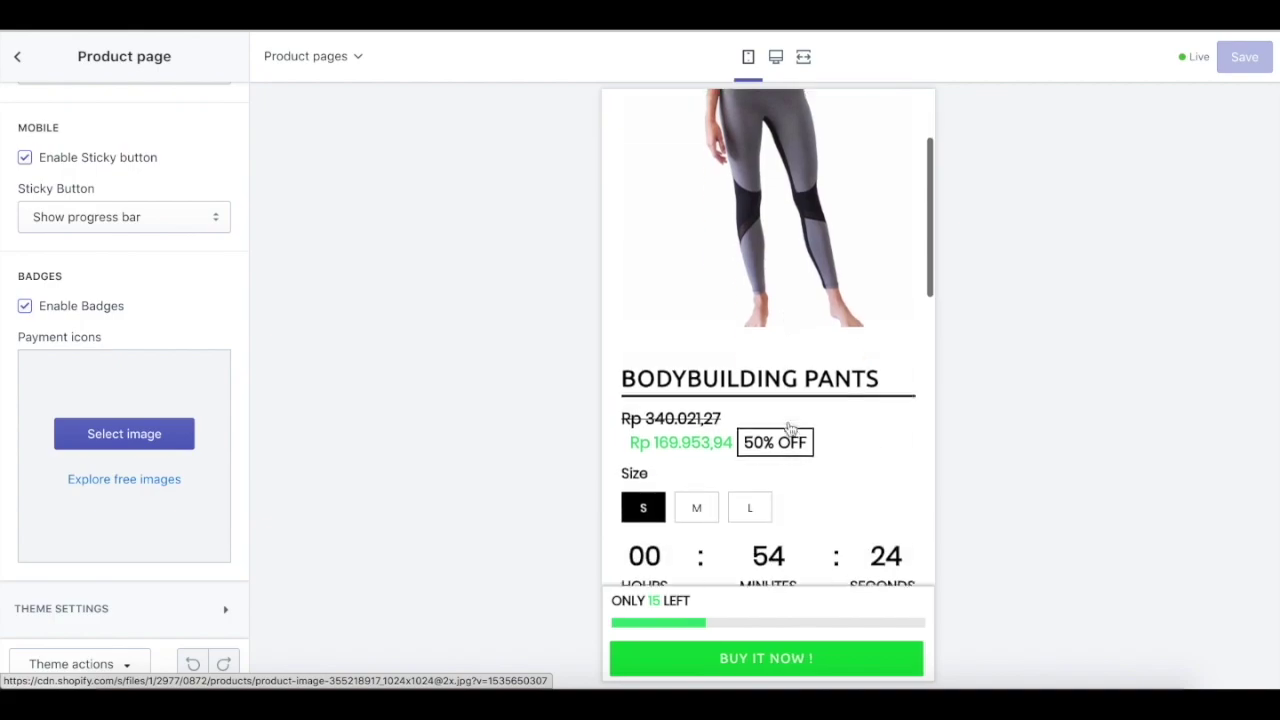
scroll(790, 429, "down", 5)
scroll(790, 429, "up", 10)
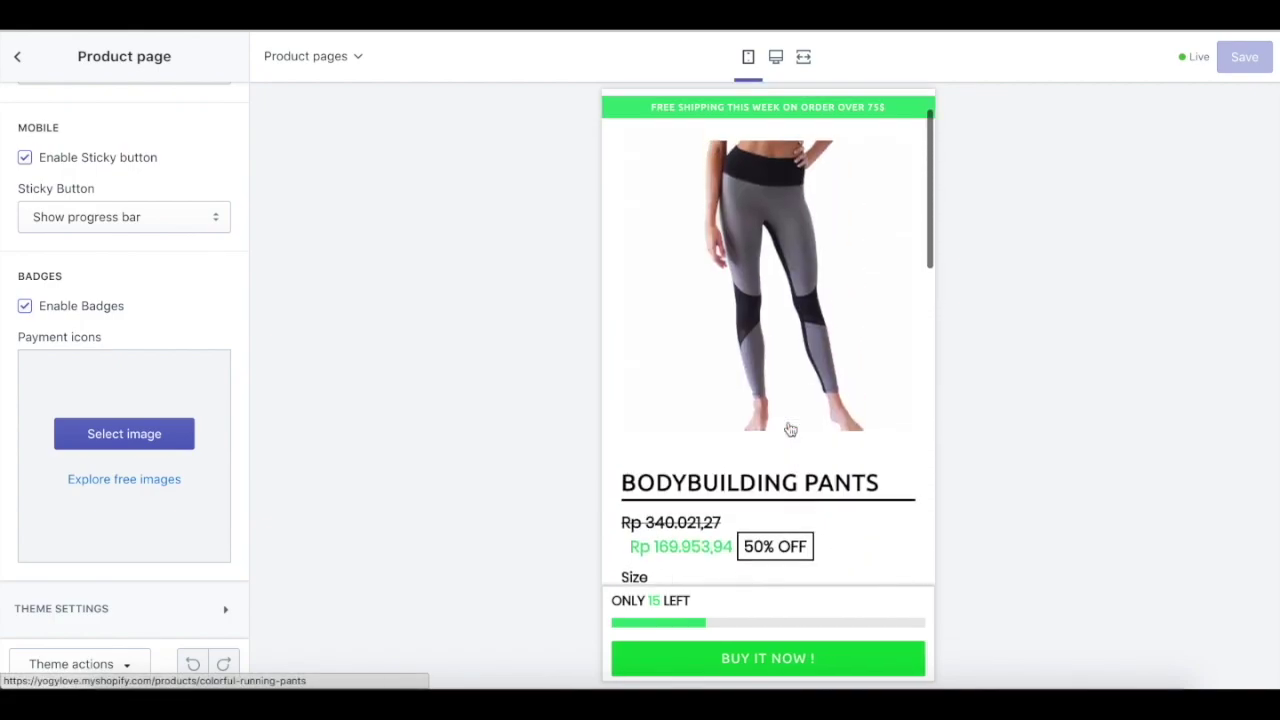
left_click(215, 218)
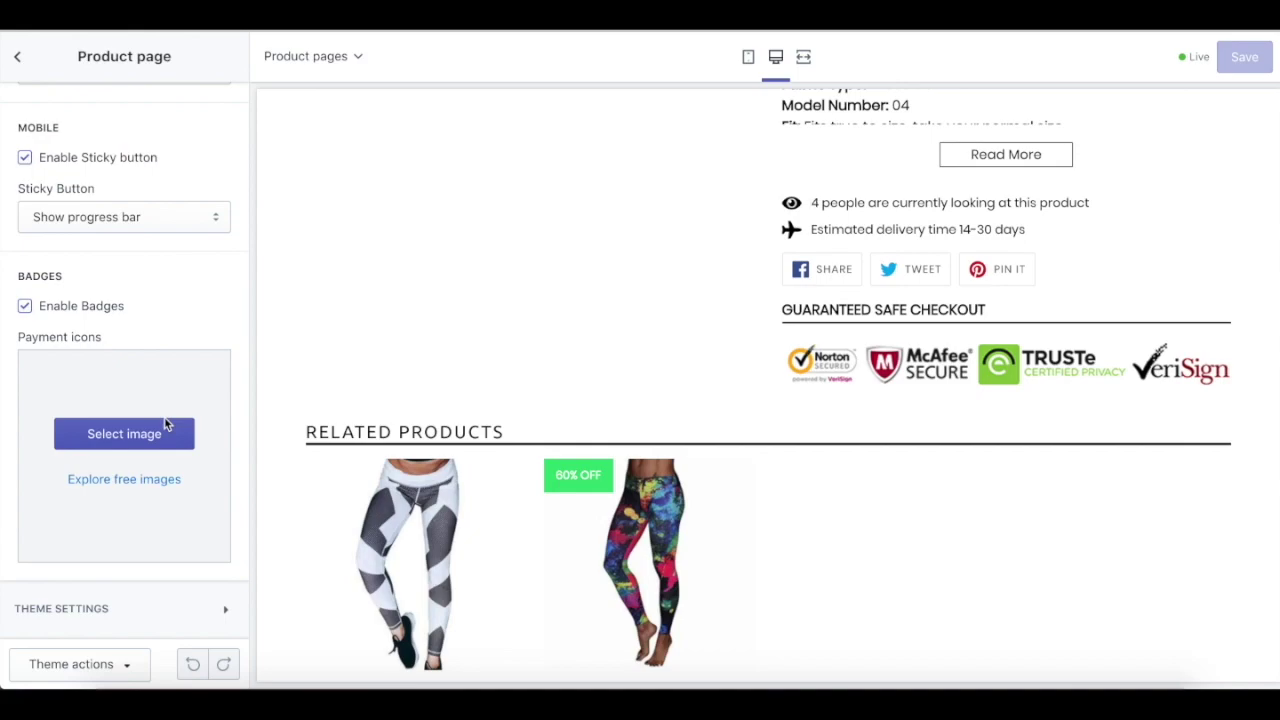
In Theme Settings, switch the savings badge to 'Save in $', then back to 'Save in %'.
left_click(61, 608)
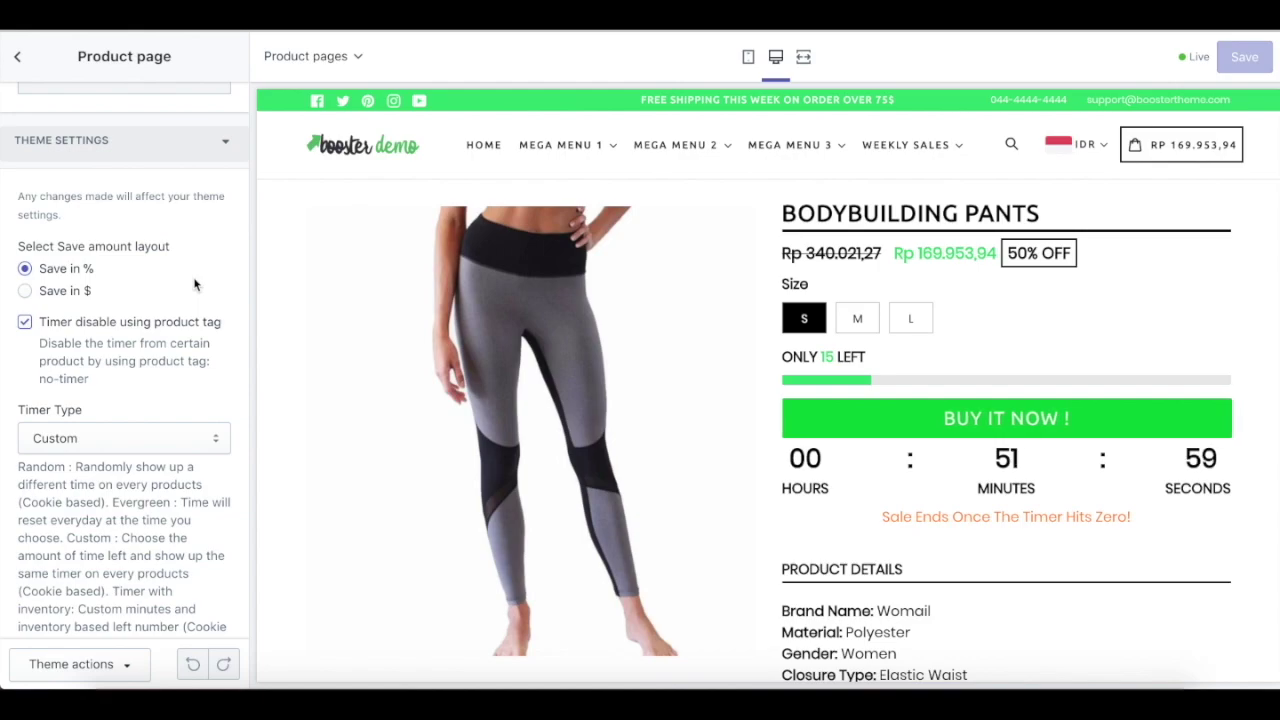
left_click(138, 286)
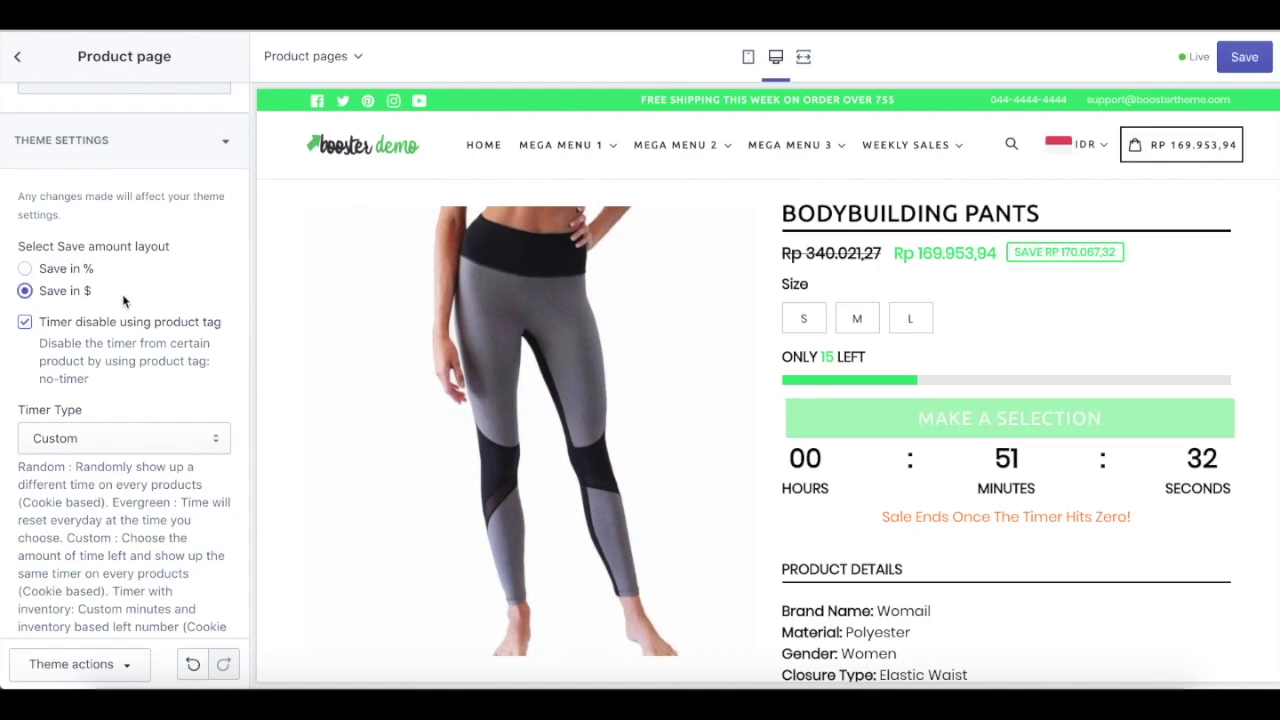
left_click(62, 268)
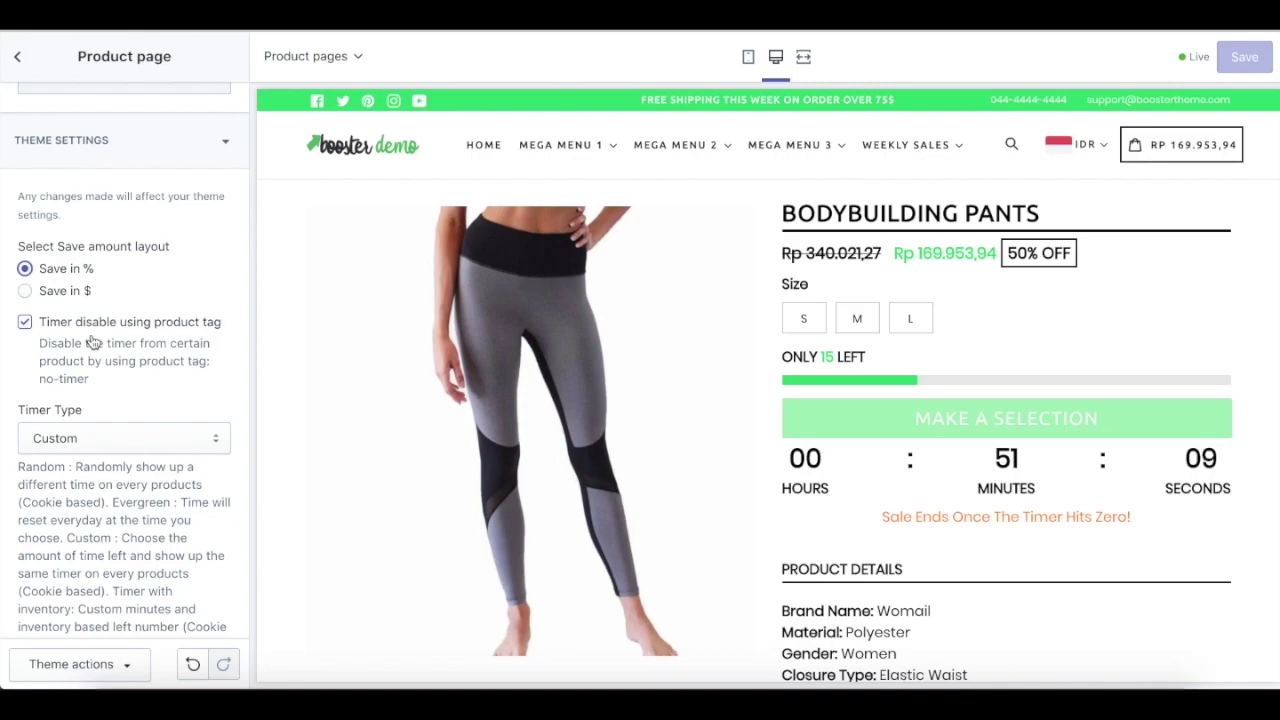
scroll(150, 350, "down", 3)
left_click(220, 228)
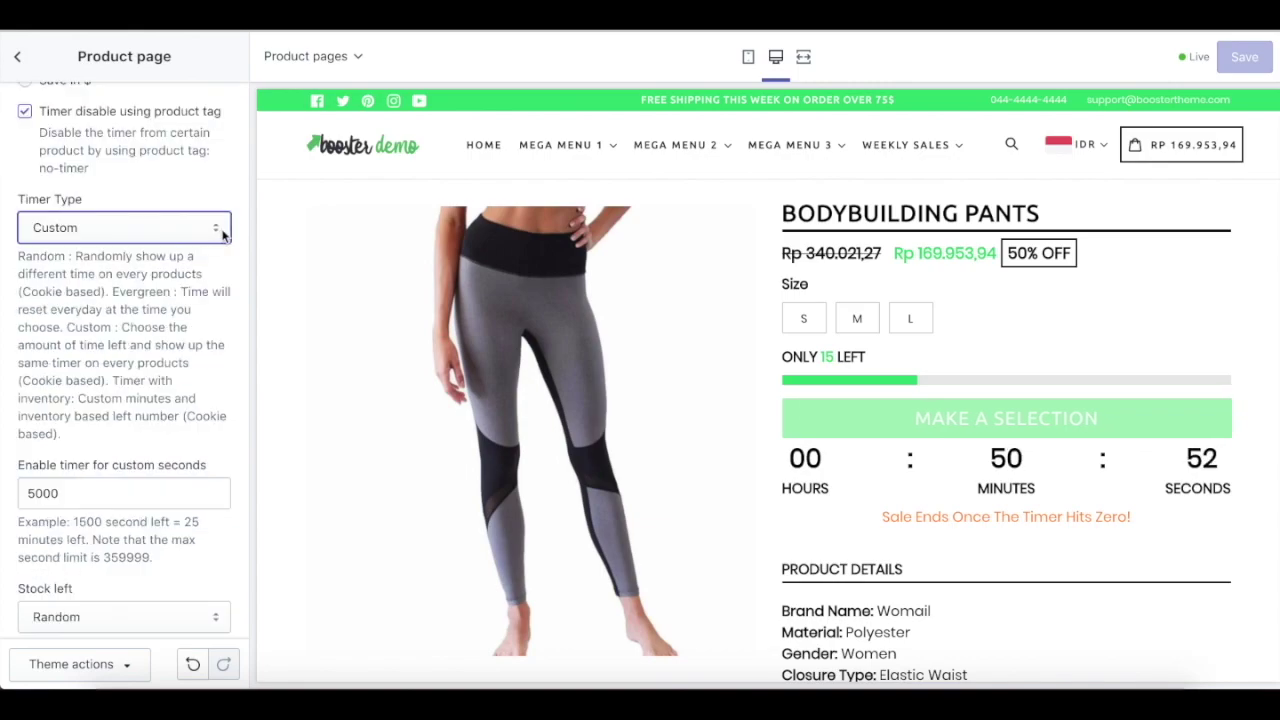
left_click(222, 232)
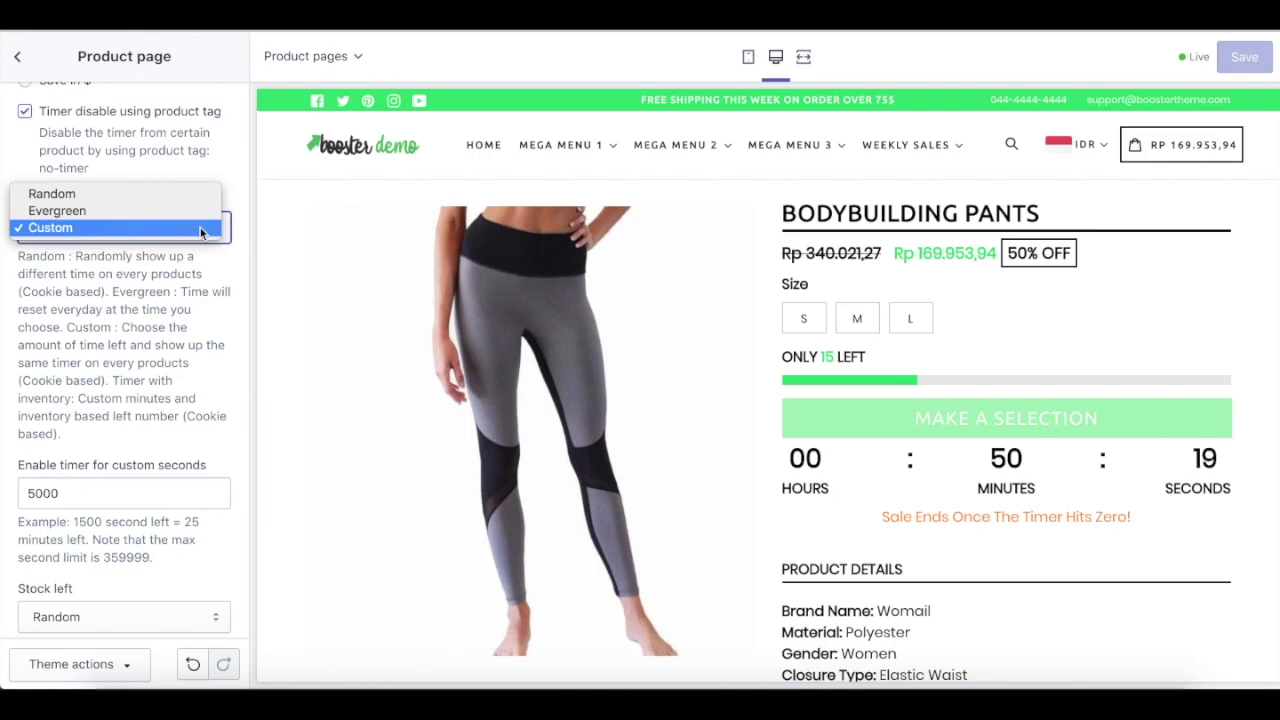
left_click(200, 230)
scroll(218, 387, "down", 2)
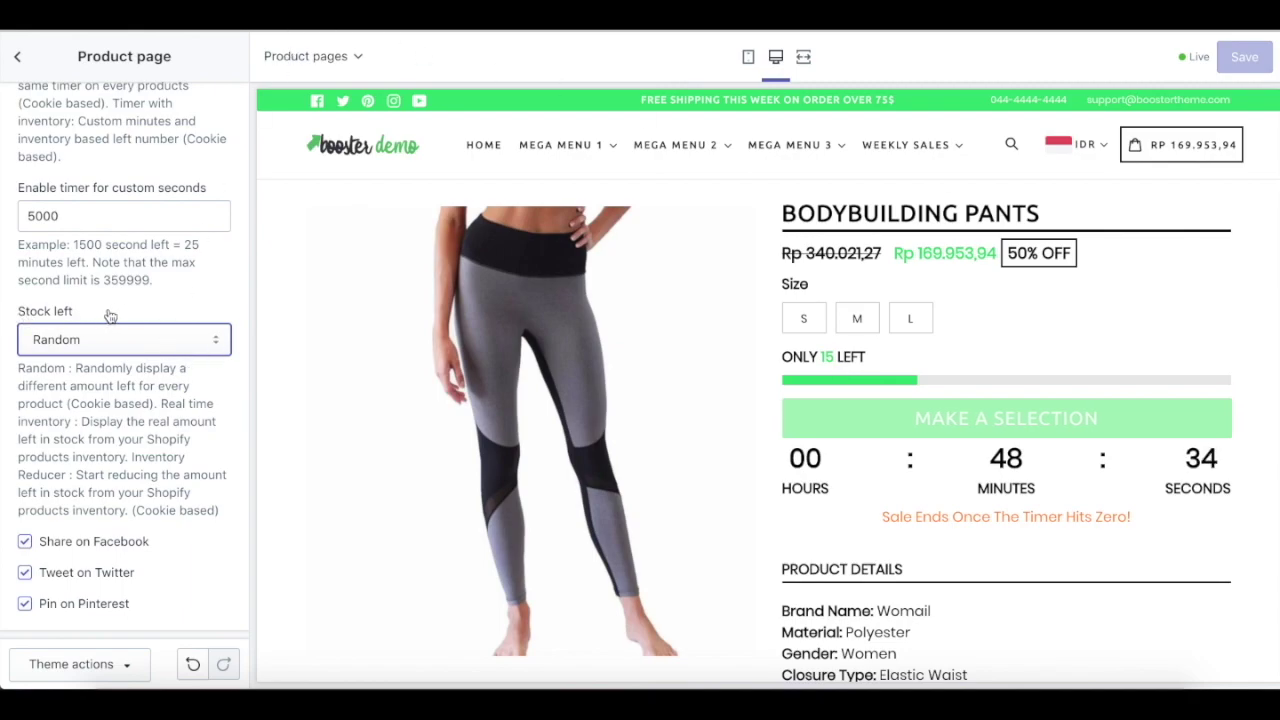
Set Stock left to Inventory reducer, via Real time inventory, so the preview shows ONLY 2994 LEFT.
left_click(214, 344)
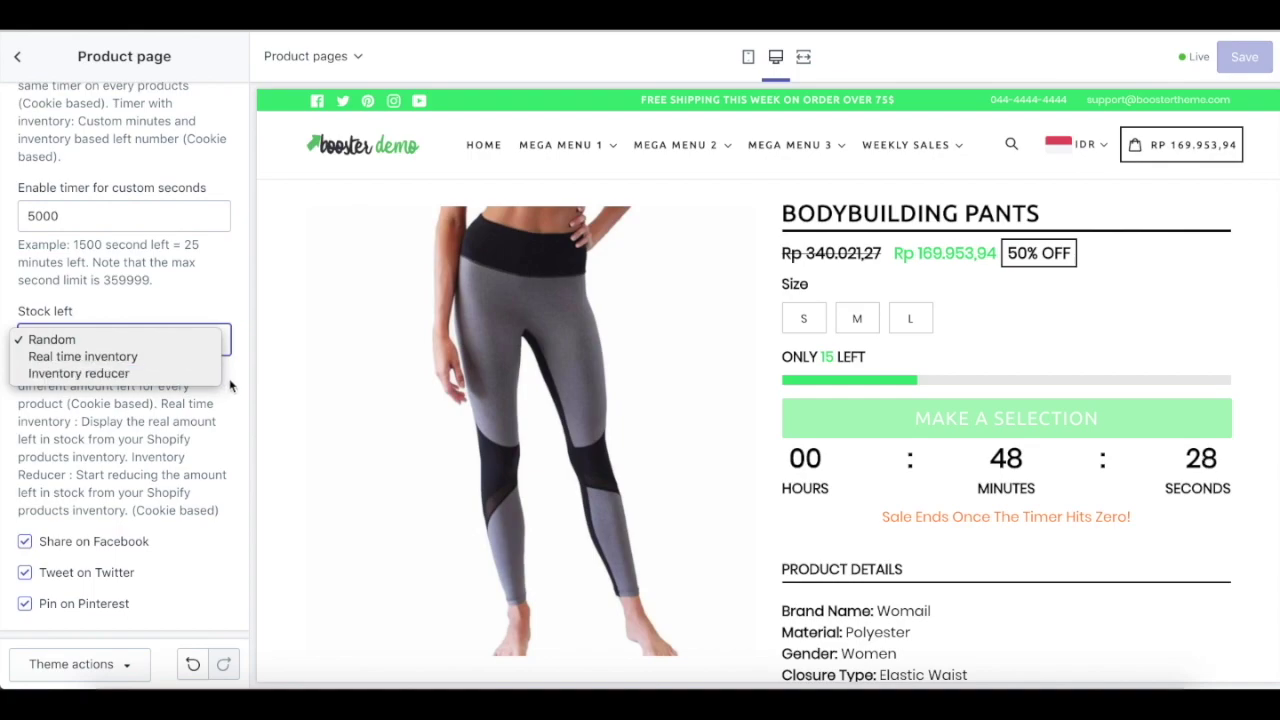
left_click(248, 347)
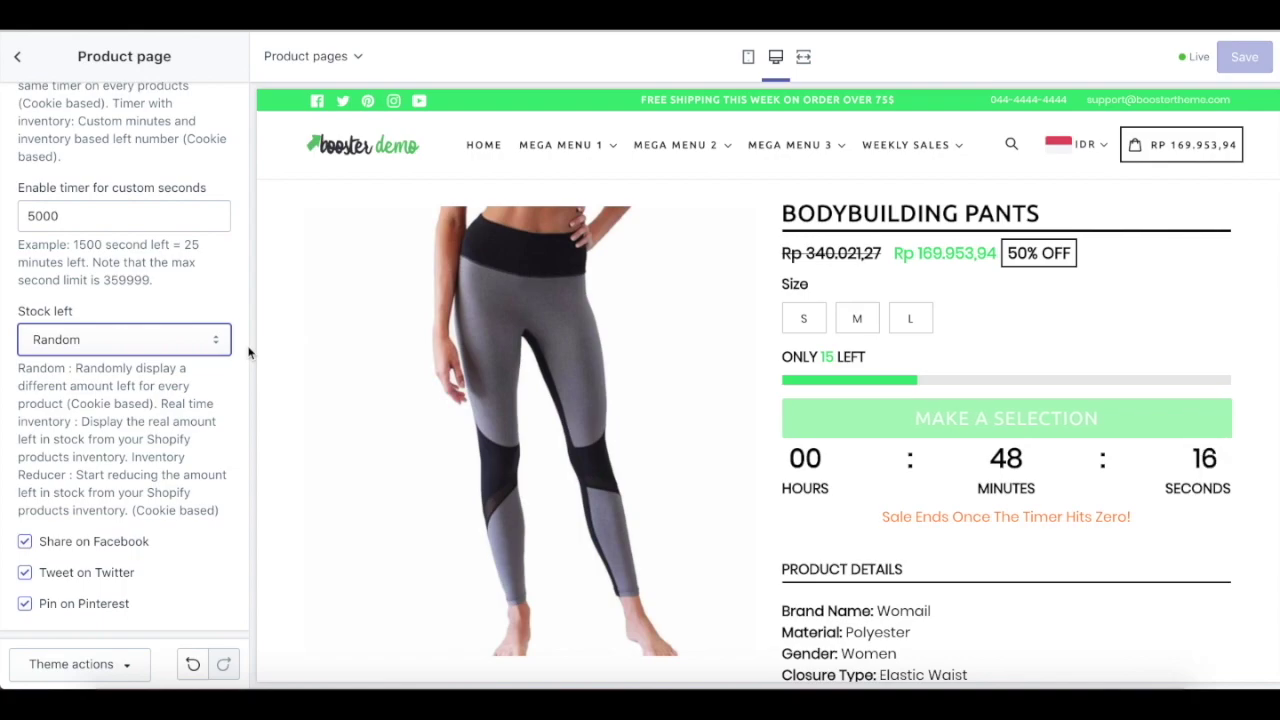
left_click(200, 366)
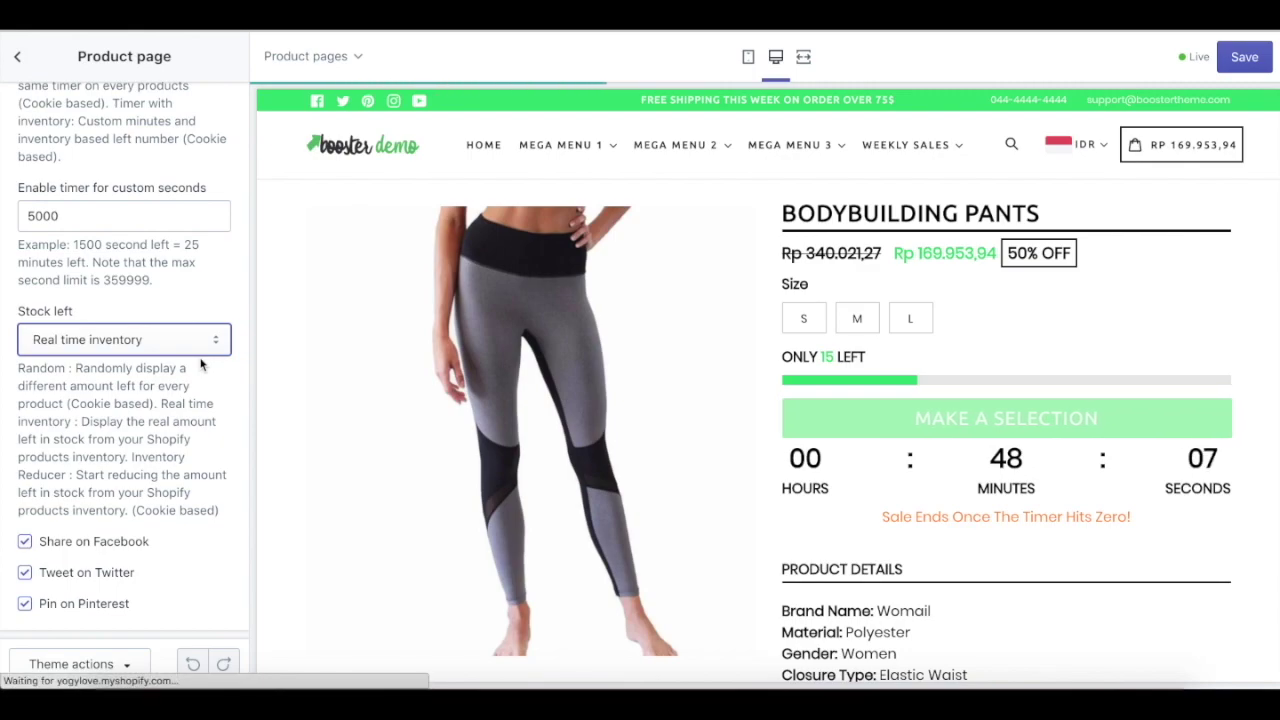
key("Down")
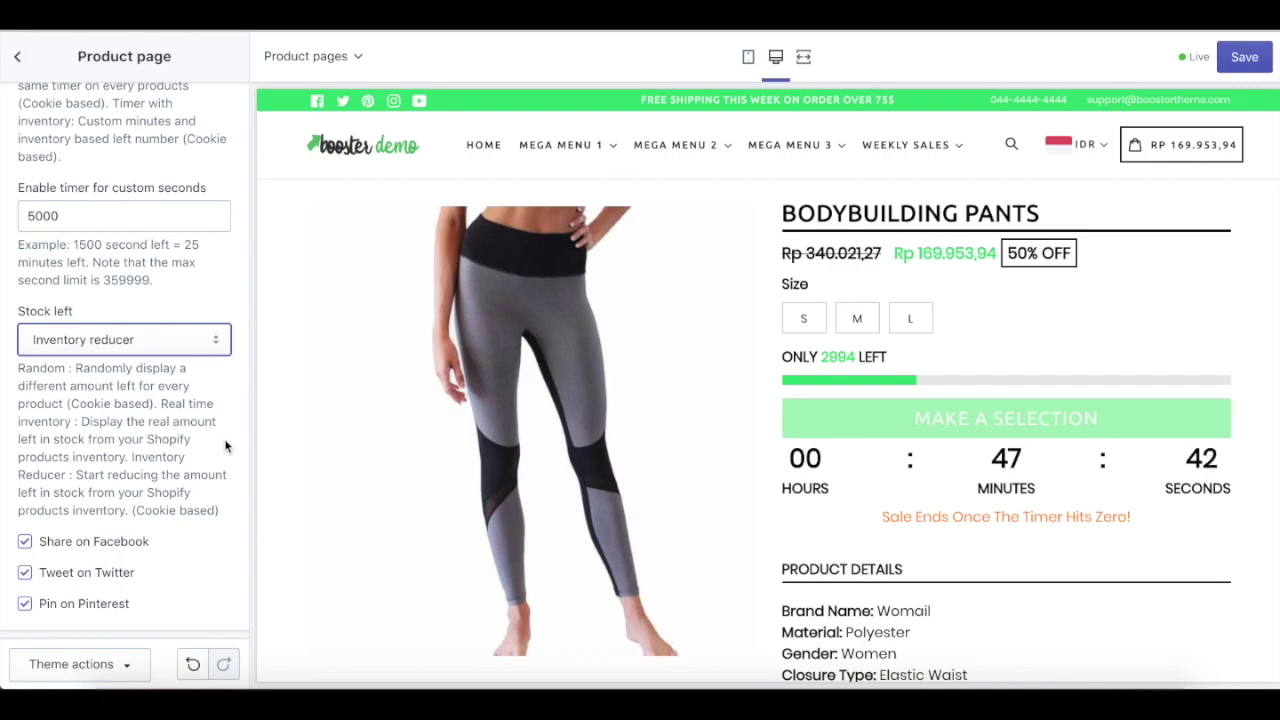
scroll(350, 316, "down", 5)
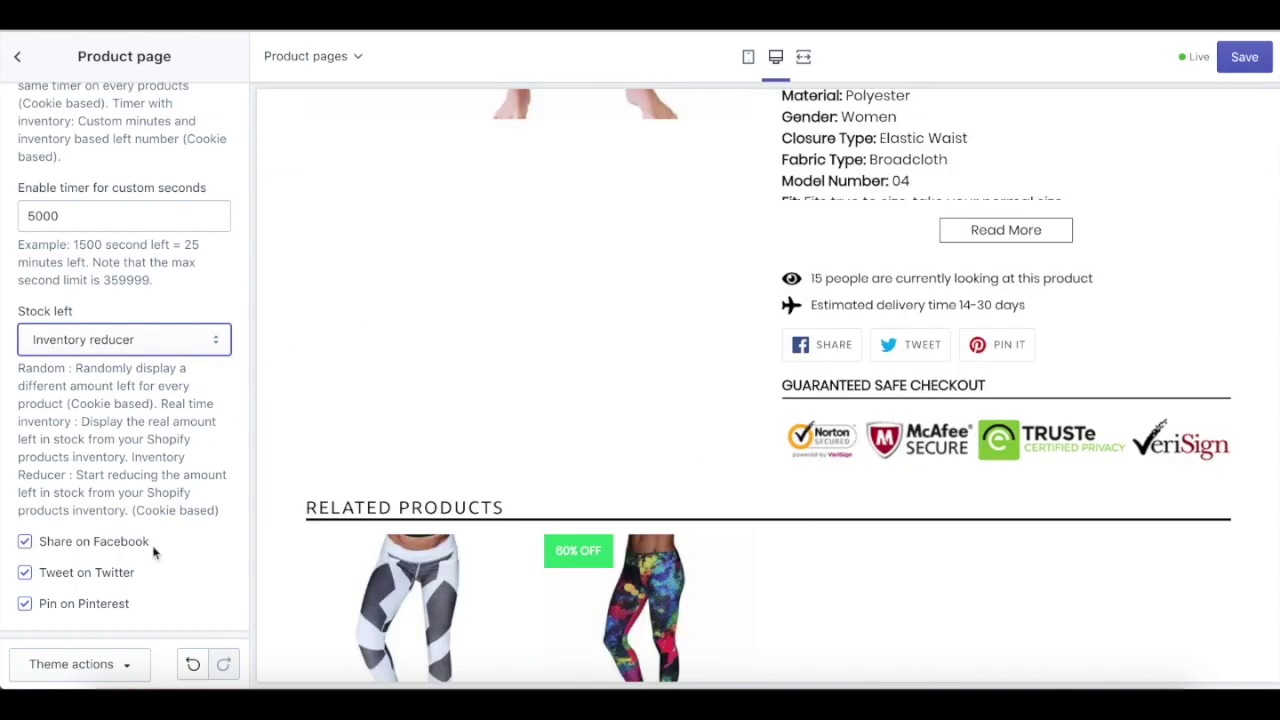